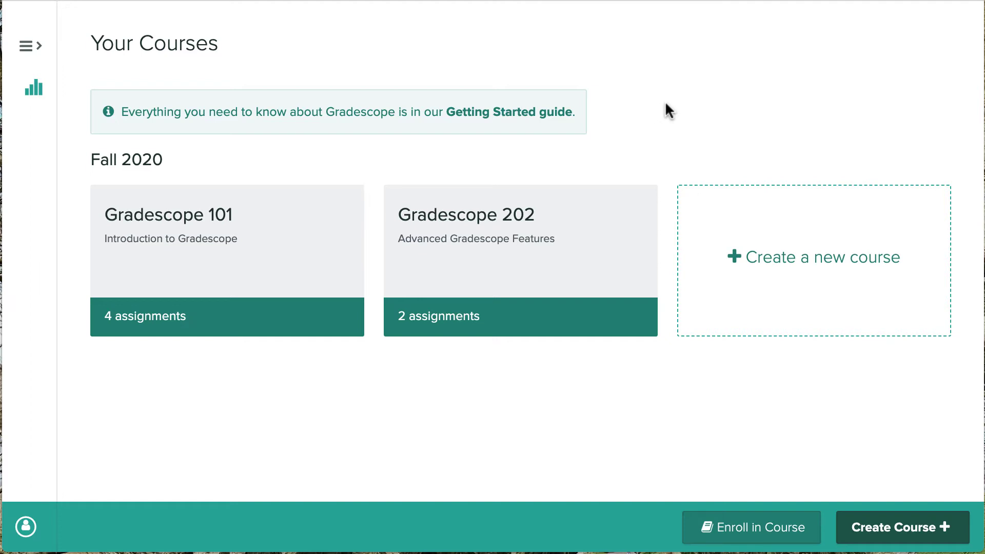
# Go to the Gradescope 101 course's Assignments page and start a new assignment
pyautogui.click(187, 218)
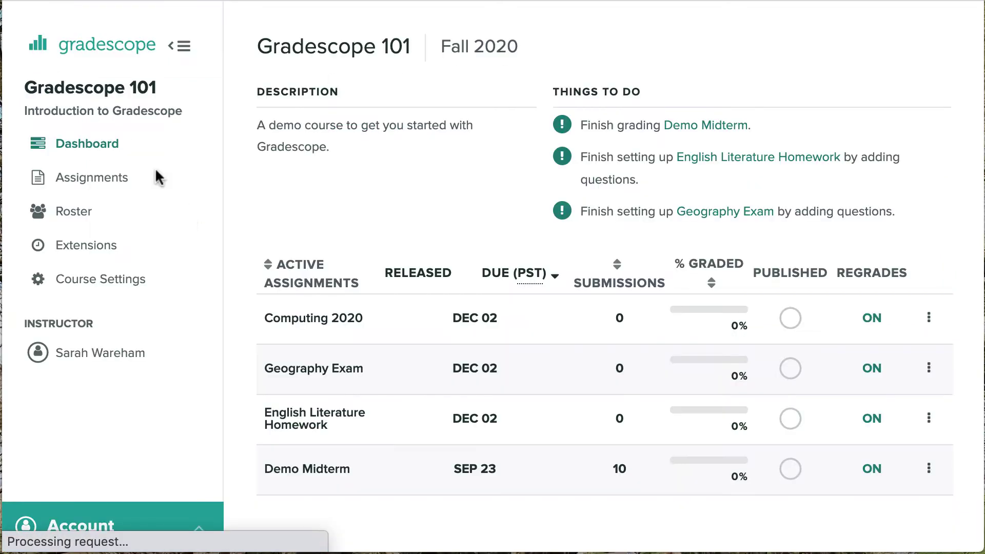
pyautogui.click(86, 182)
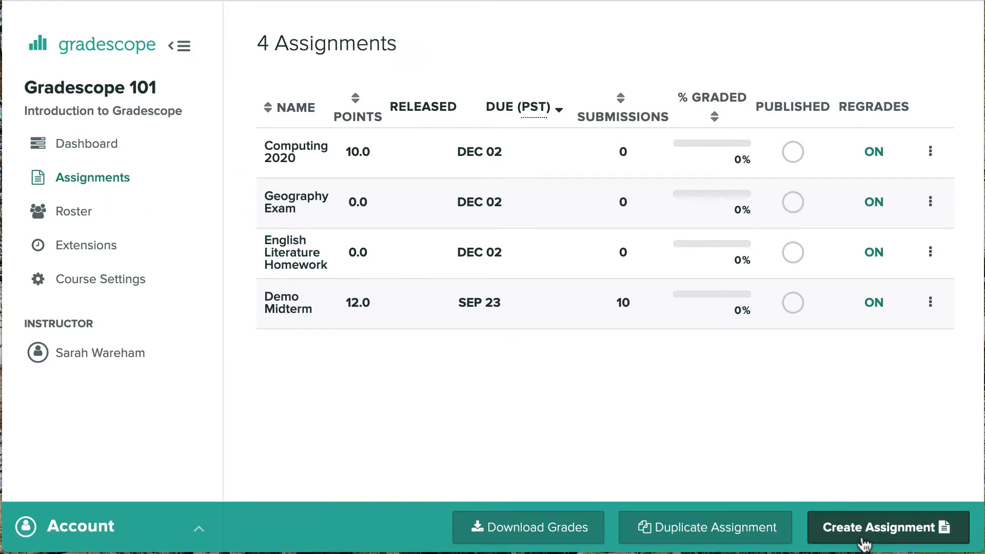
pyautogui.click(885, 536)
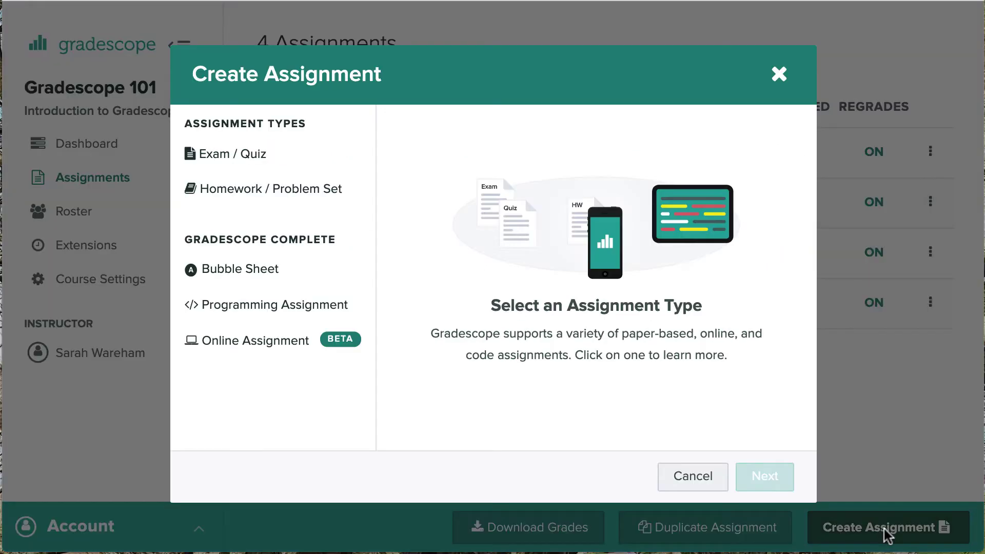
# Choose the Exam / Quiz type and name the assignment 'Fall 2020 Midterm'
pyautogui.click(234, 156)
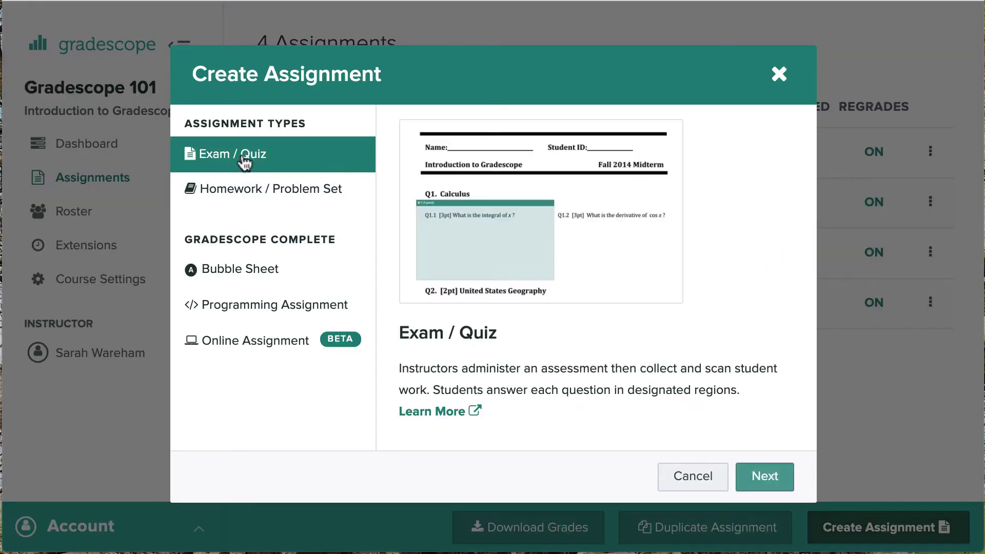
pyautogui.click(747, 478)
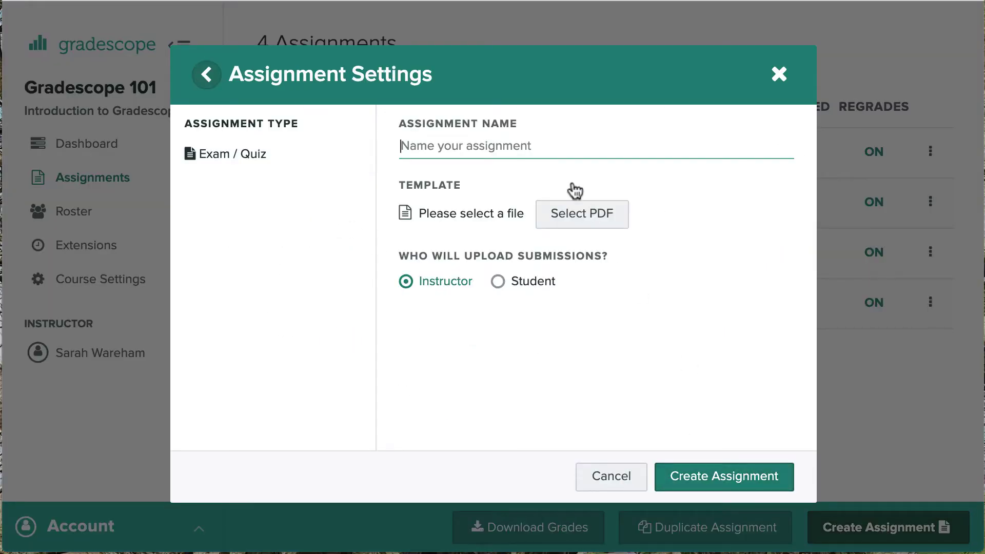
pyautogui.write('Fall 2020 Midterm')
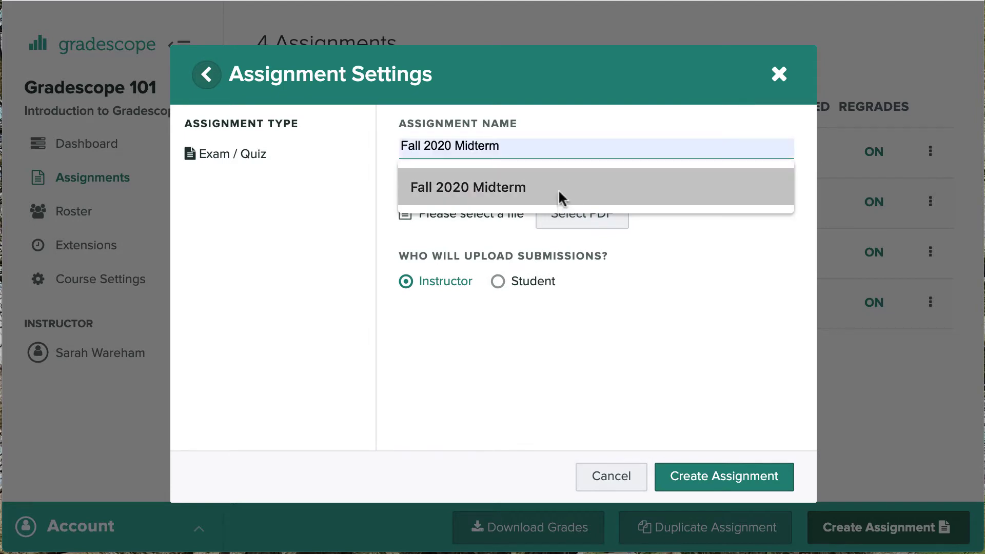
pyautogui.click(562, 195)
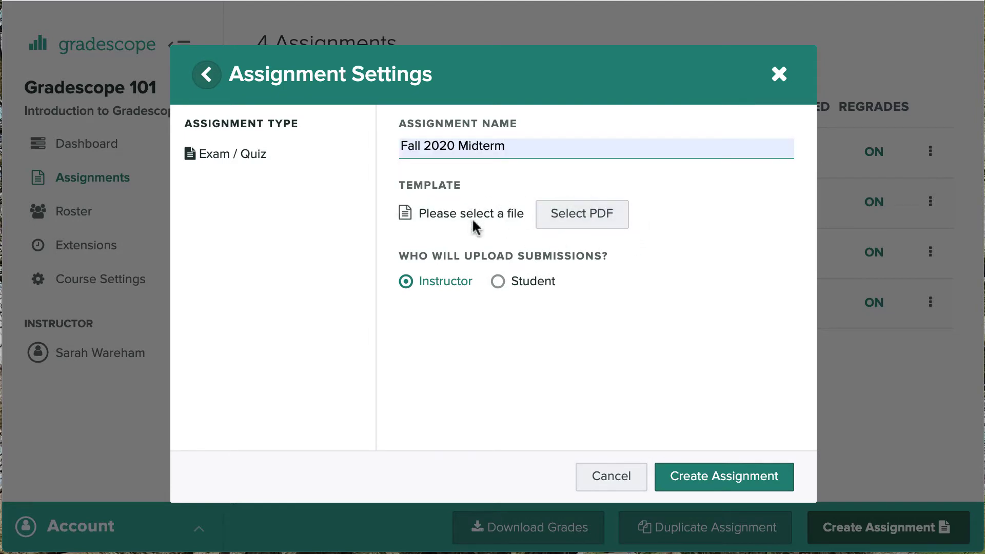
# Export the Fall2020MidTerm Word document to PDF format through Save As
pyautogui.click(580, 552)
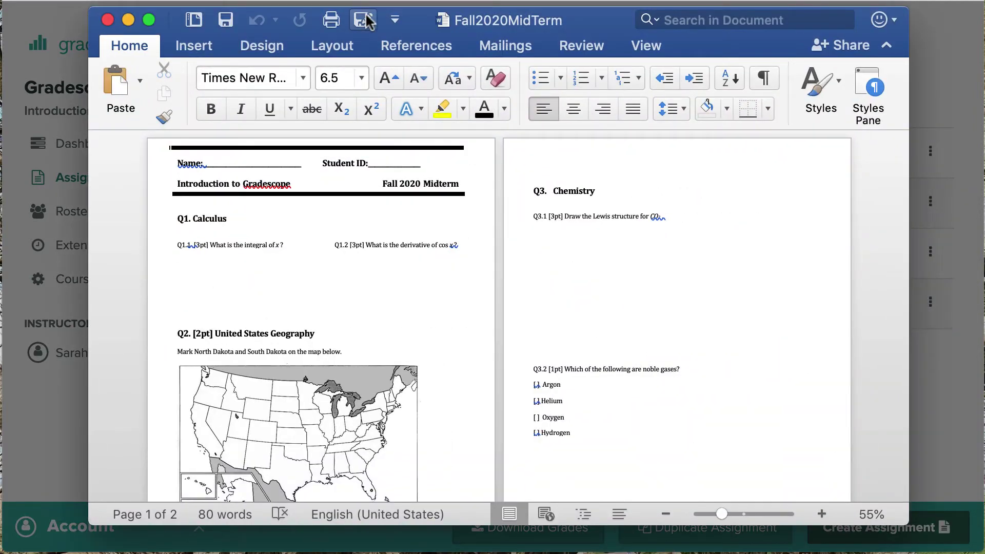
pyautogui.click(364, 20)
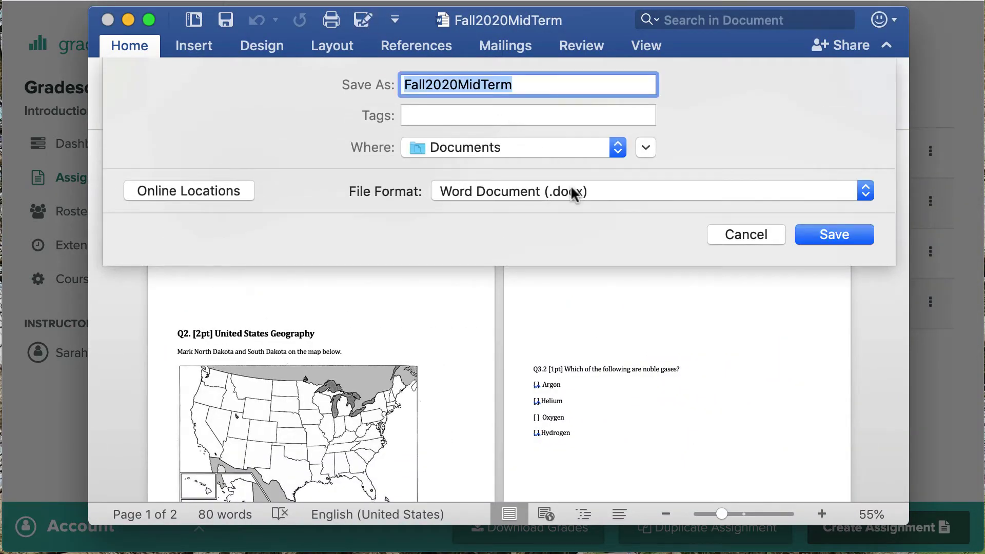
pyautogui.click(633, 191)
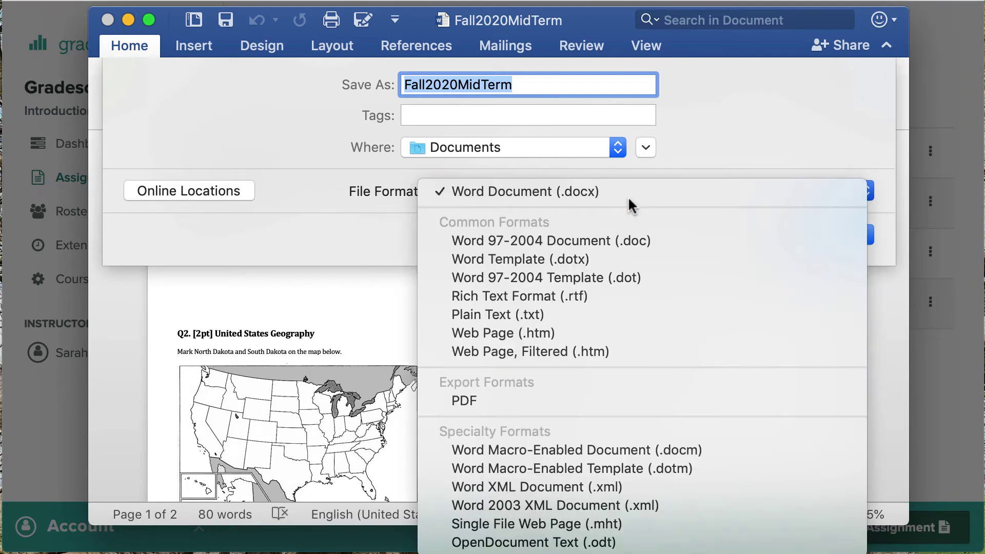
pyautogui.click(493, 394)
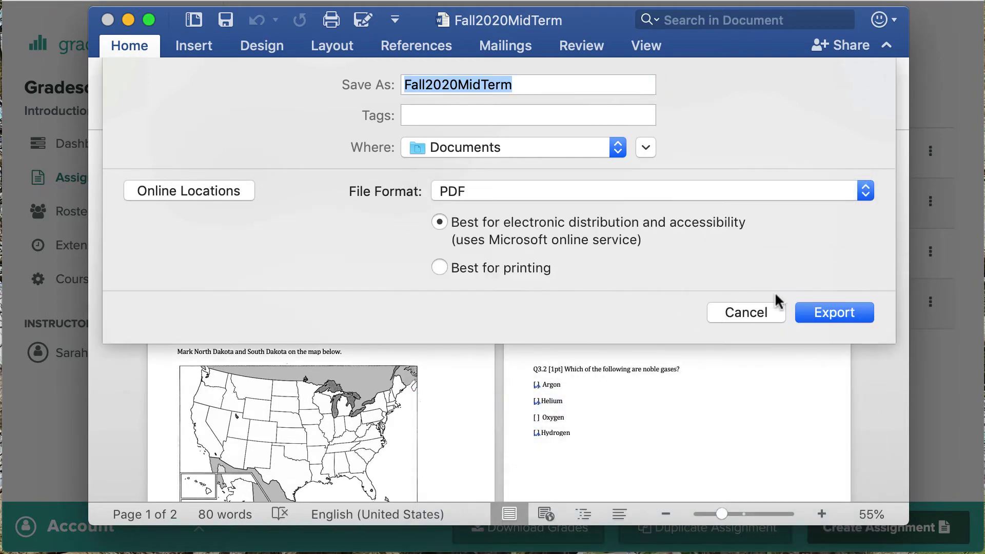
pyautogui.click(833, 314)
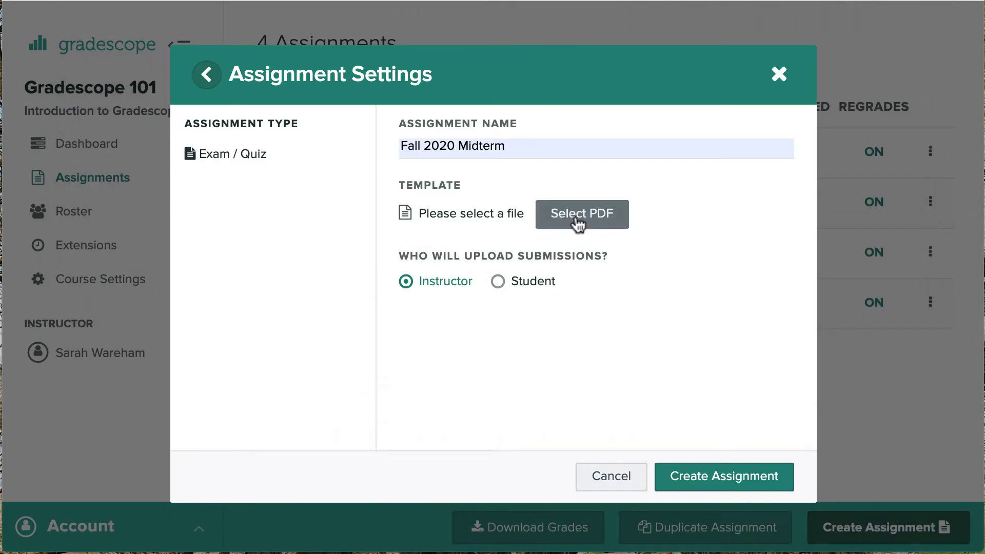
# Attach Fall2020MidTerm.pdf as the assignment template
pyautogui.click(575, 215)
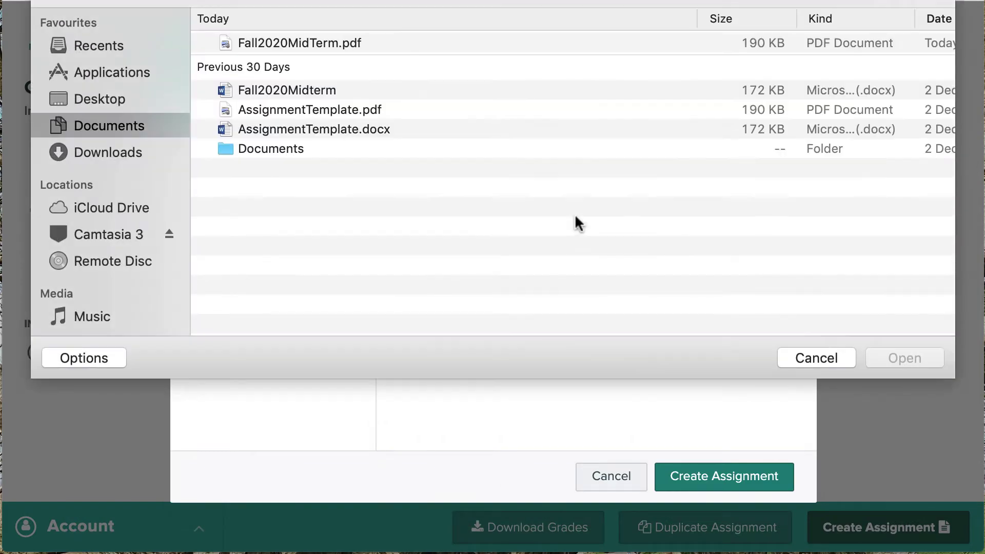
pyautogui.click(395, 44)
pyautogui.click(903, 358)
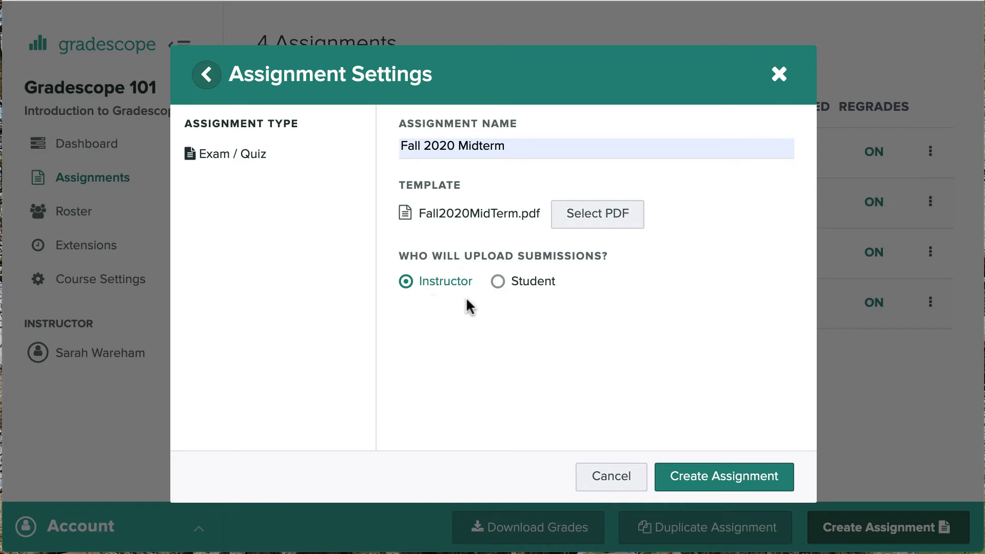
# Try student-uploaded submissions, opening the release calendar and toggling the time limit
pyautogui.click(499, 284)
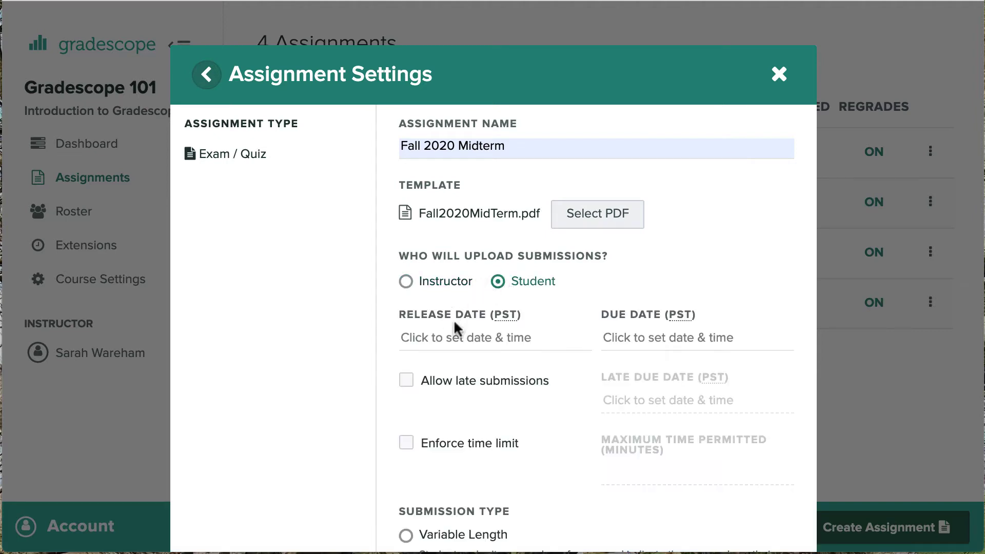
pyautogui.click(487, 337)
pyautogui.click(487, 337)
pyautogui.click(406, 444)
pyautogui.click(406, 444)
pyautogui.scroll(-1, 469, 457)
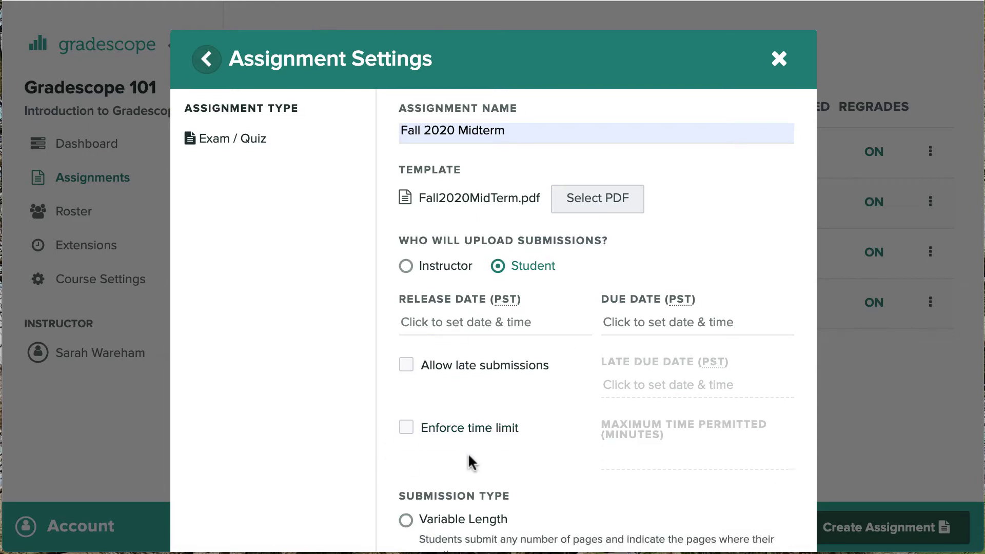
pyautogui.scroll(-10, 469, 456)
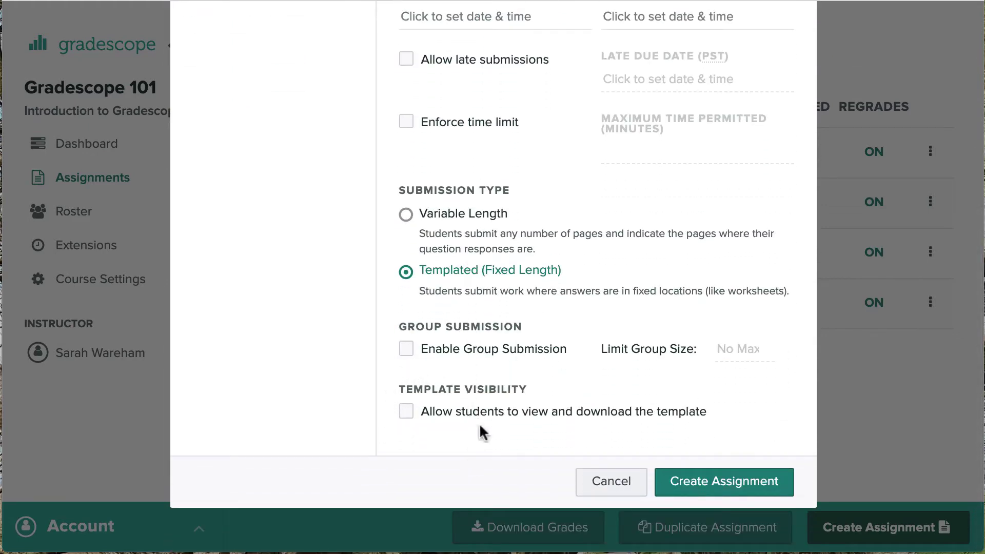
# Leave template visibility off, return to instructor uploads, and create the assignment
pyautogui.click(418, 419)
pyautogui.click(418, 419)
pyautogui.scroll(1, 547, 391)
pyautogui.scroll(10, 547, 391)
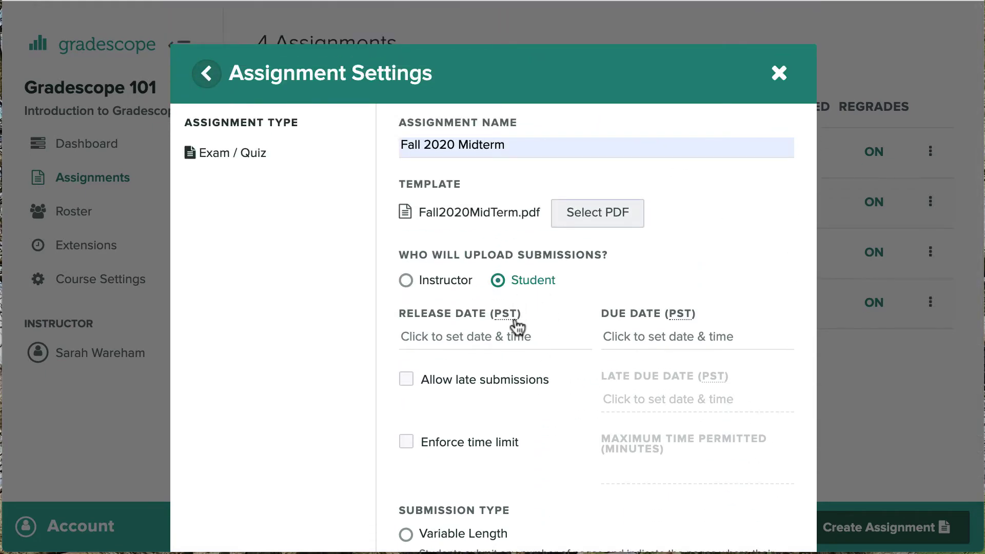
pyautogui.click(405, 282)
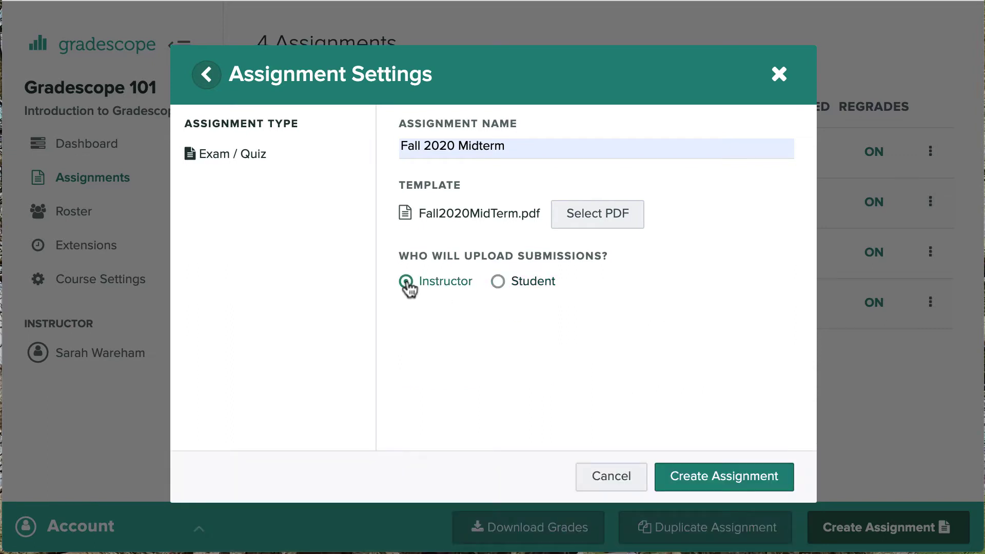
pyautogui.click(742, 477)
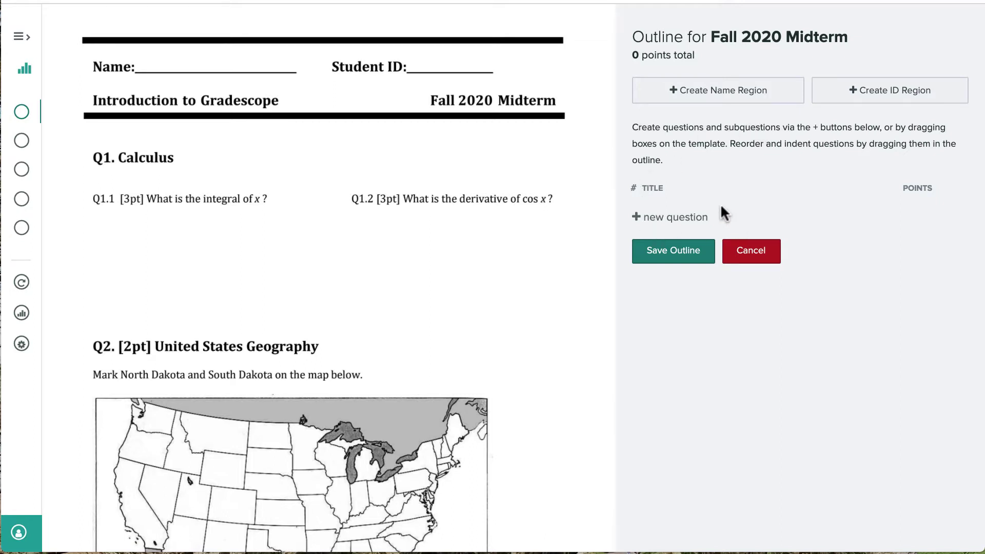
# Expand and collapse the navigation menu, then add a name region to the template
pyautogui.click(22, 40)
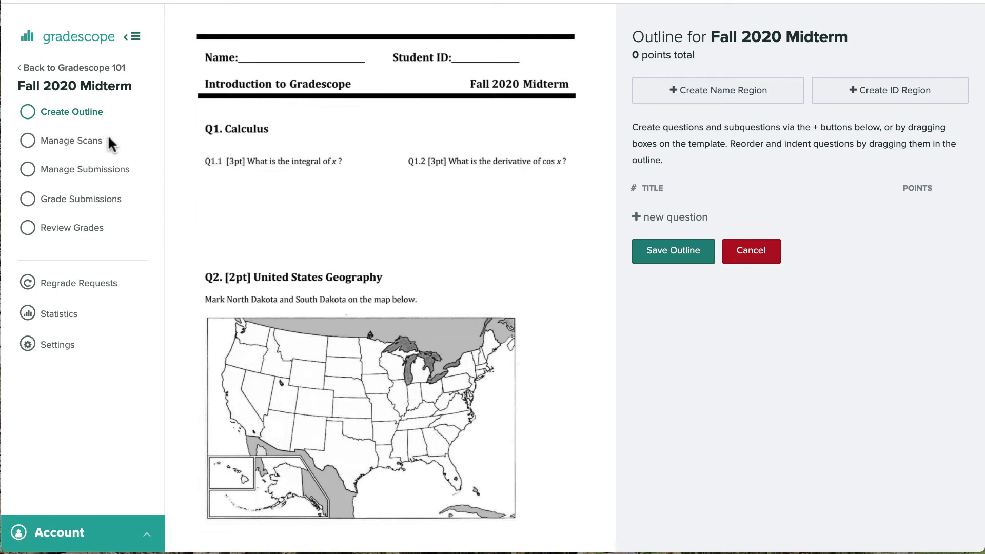
pyautogui.click(129, 37)
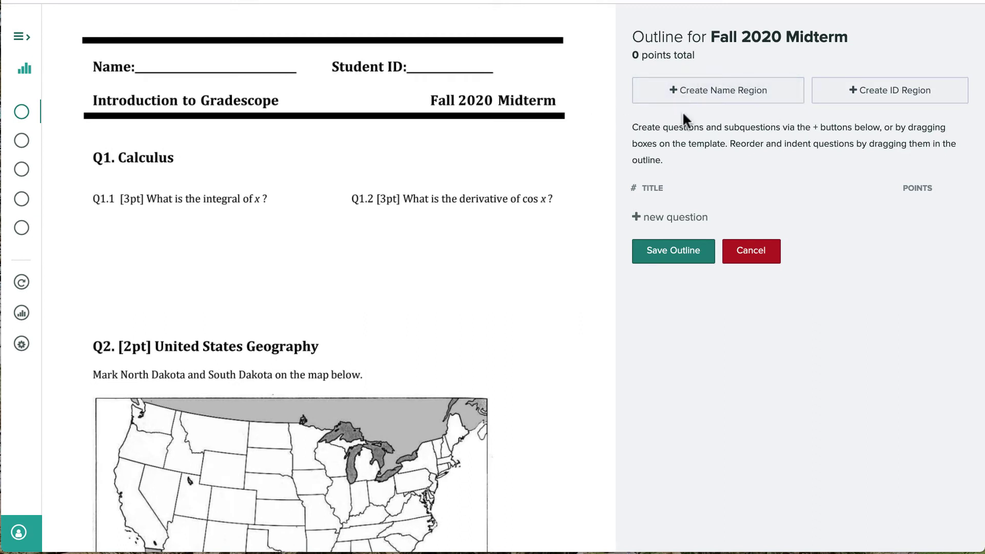
pyautogui.click(707, 96)
# Move and resize the name region box over the Name line
pyautogui.moveTo(209, 54); pyautogui.dragTo(187, 26)
pyautogui.moveTo(246, 68); pyautogui.dragTo(306, 67)
pyautogui.moveTo(285, 105); pyautogui.dragTo(289, 90)
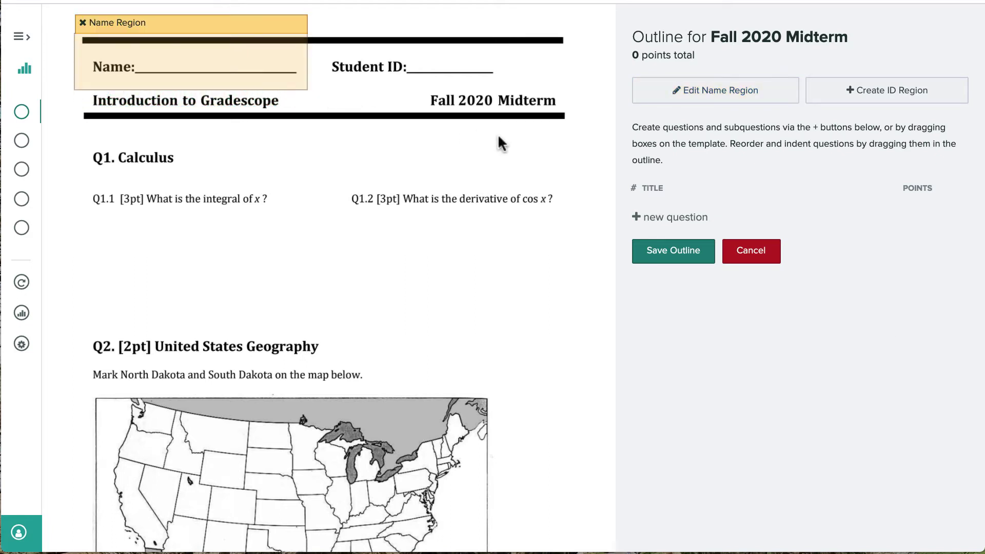
# Add an ID region and fit it over the Student ID line
pyautogui.click(893, 96)
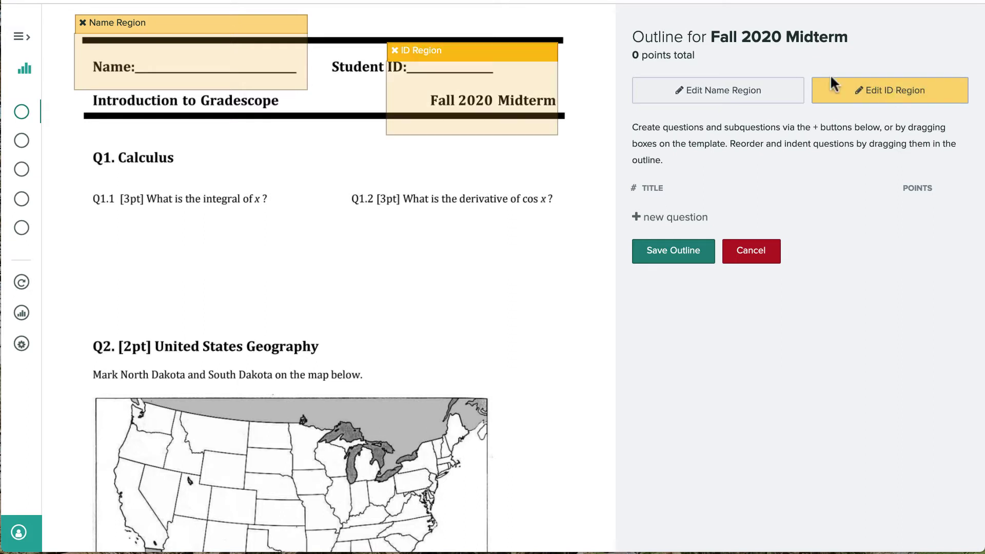
pyautogui.moveTo(522, 49); pyautogui.dragTo(453, 14)
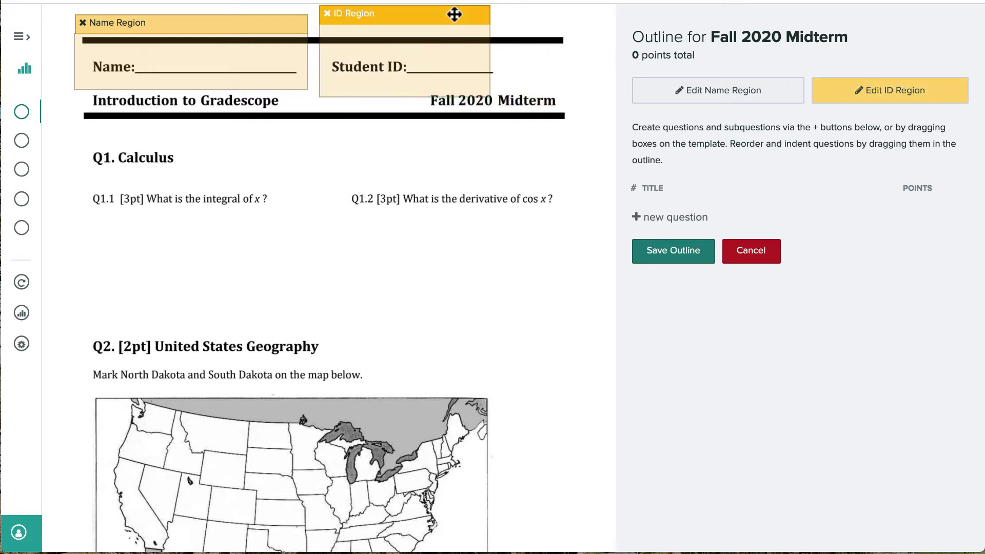
pyautogui.moveTo(463, 97); pyautogui.dragTo(583, 56)
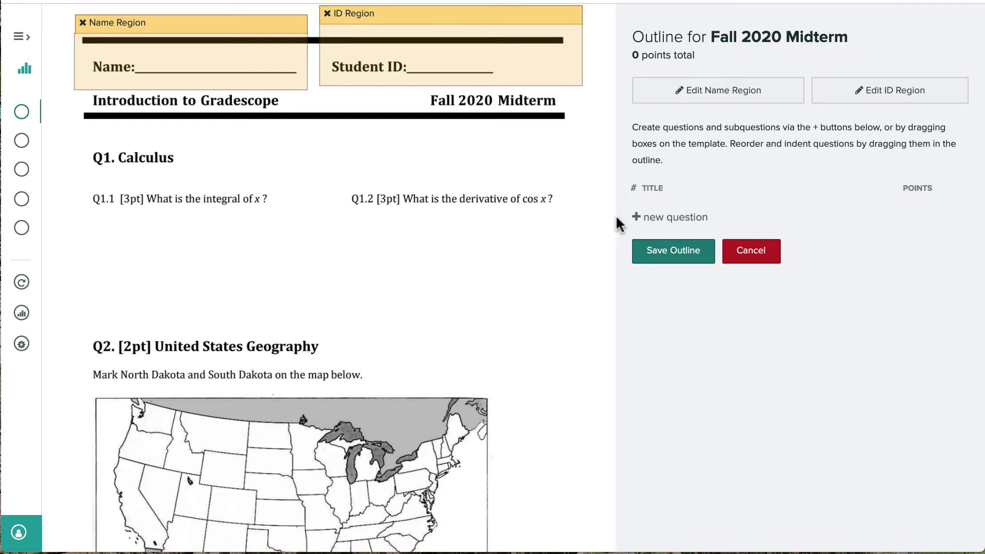
# Add question 1 titled 'Calculus' with its box covering both Q1.1 and Q1.2
pyautogui.click(686, 216)
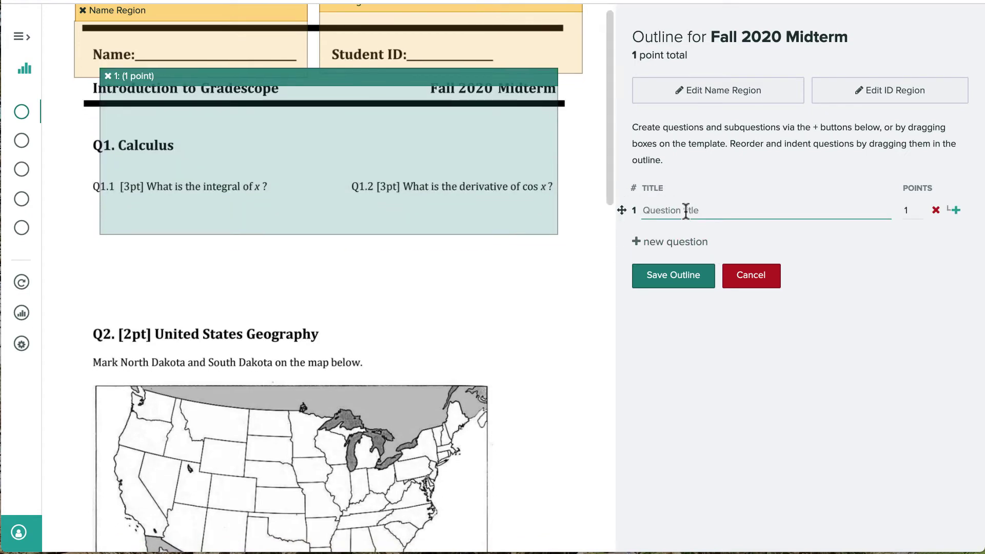
pyautogui.moveTo(409, 79); pyautogui.dragTo(392, 107)
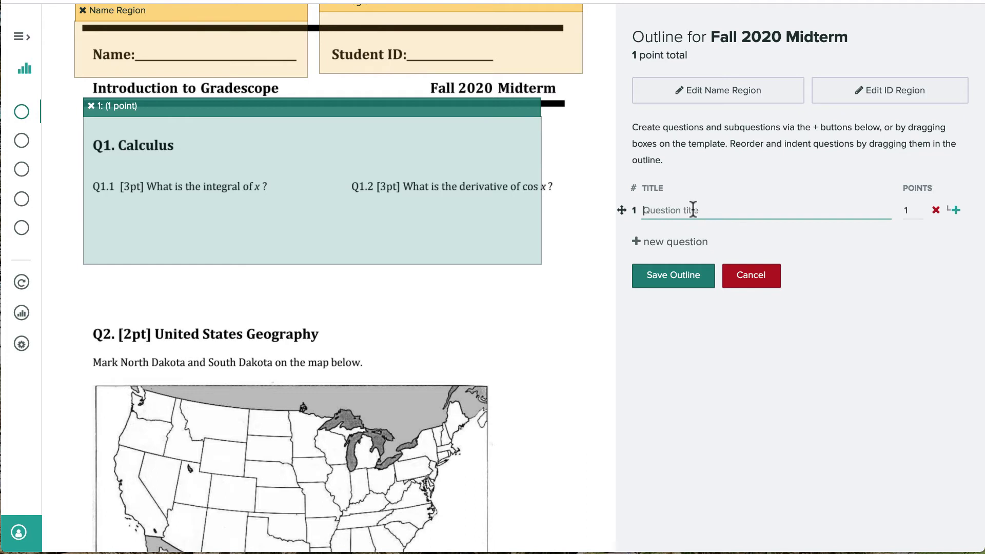
pyautogui.write('Calculus')
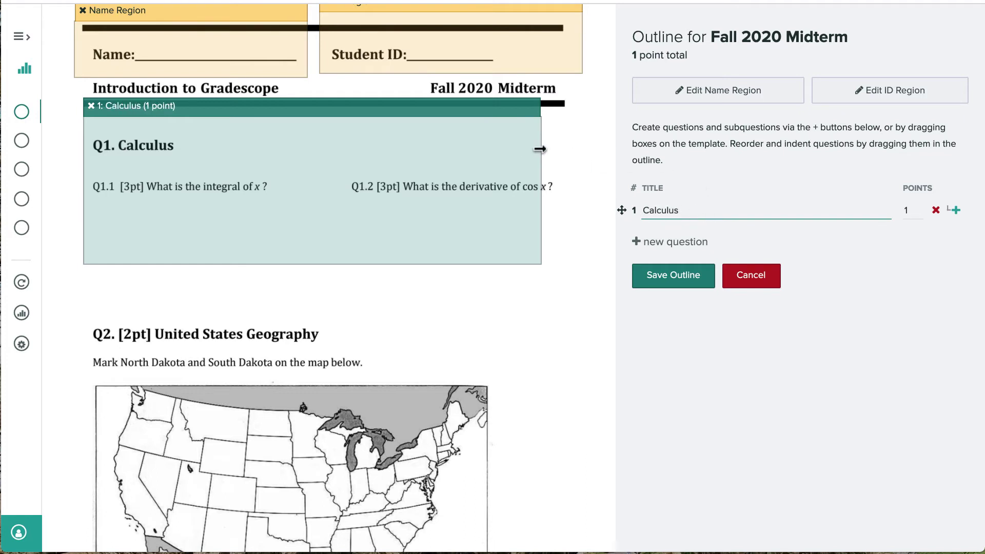
pyautogui.moveTo(542, 148); pyautogui.dragTo(580, 150)
pyautogui.moveTo(562, 263); pyautogui.dragTo(563, 299)
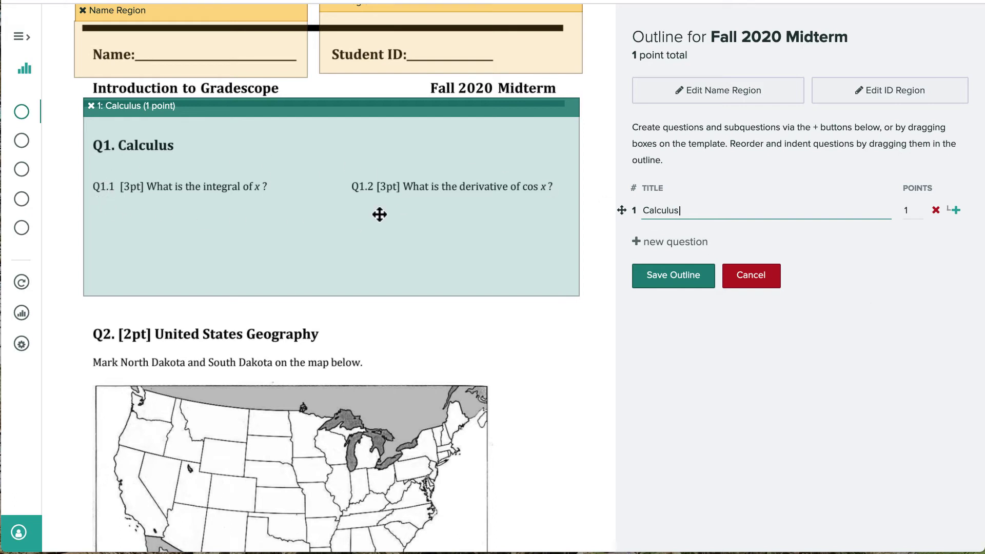
# Add subquestion 1.1 'Integral' with its region narrowed to Q1.1
pyautogui.click(957, 211)
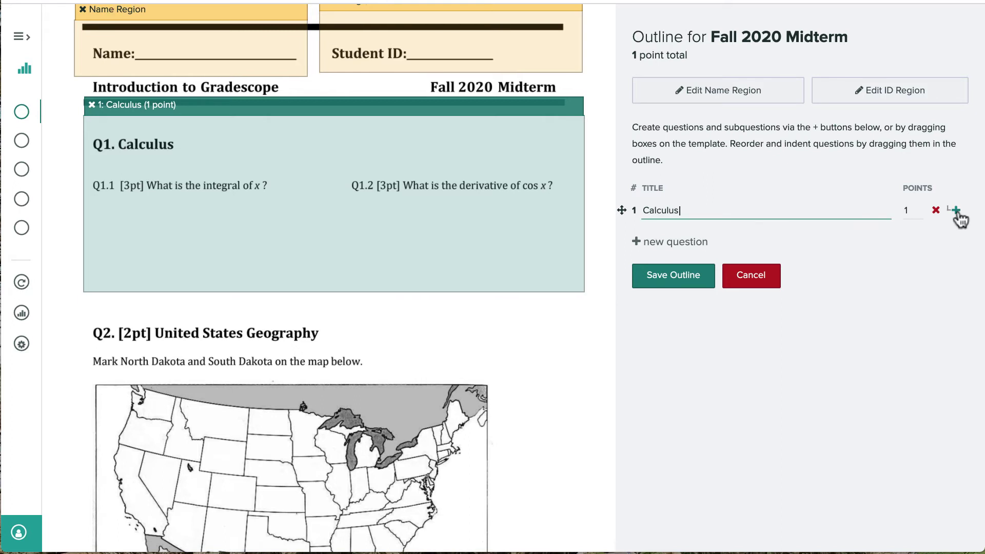
pyautogui.click(956, 210)
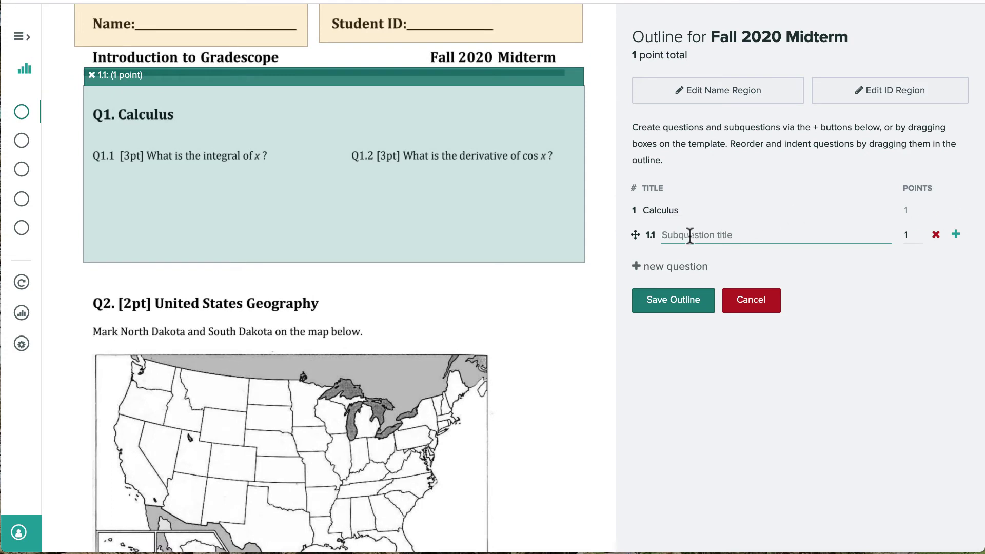
pyautogui.write('Integral')
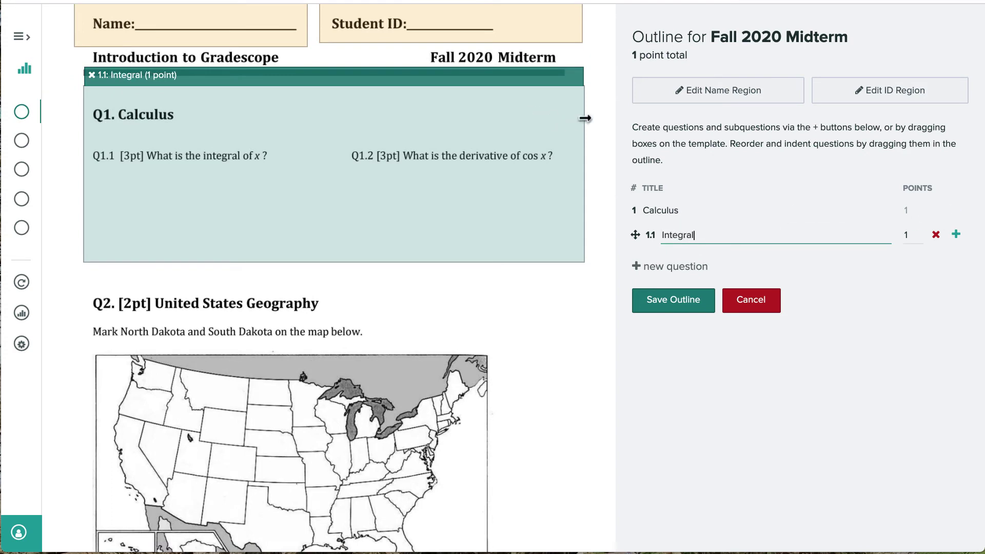
pyautogui.moveTo(584, 118); pyautogui.dragTo(308, 118)
# Add subquestion 1.2 'Derivative' and draw its region over Q1.2
pyautogui.click(956, 234)
pyautogui.write('Derivative')
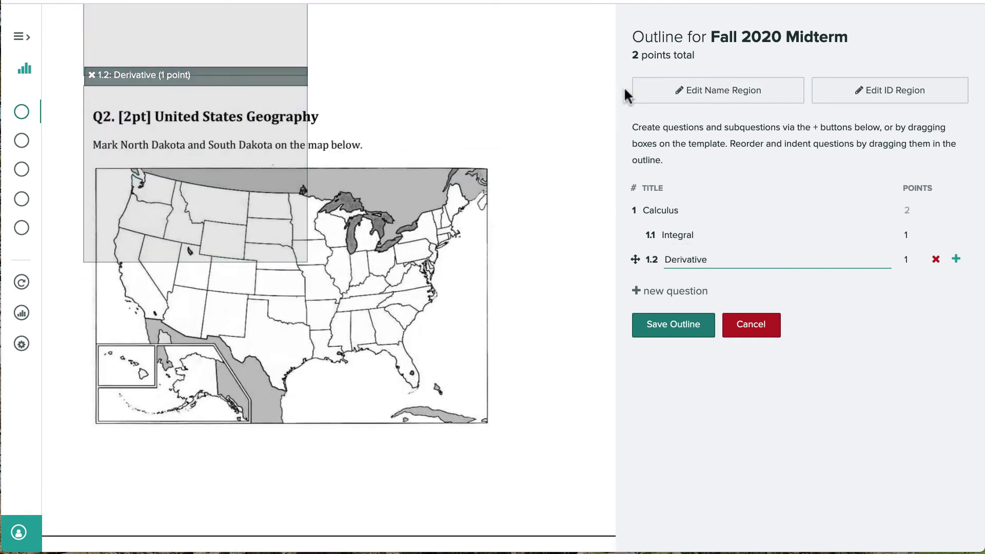
pyautogui.scroll(1, 536, 117)
pyautogui.scroll(3, 536, 120)
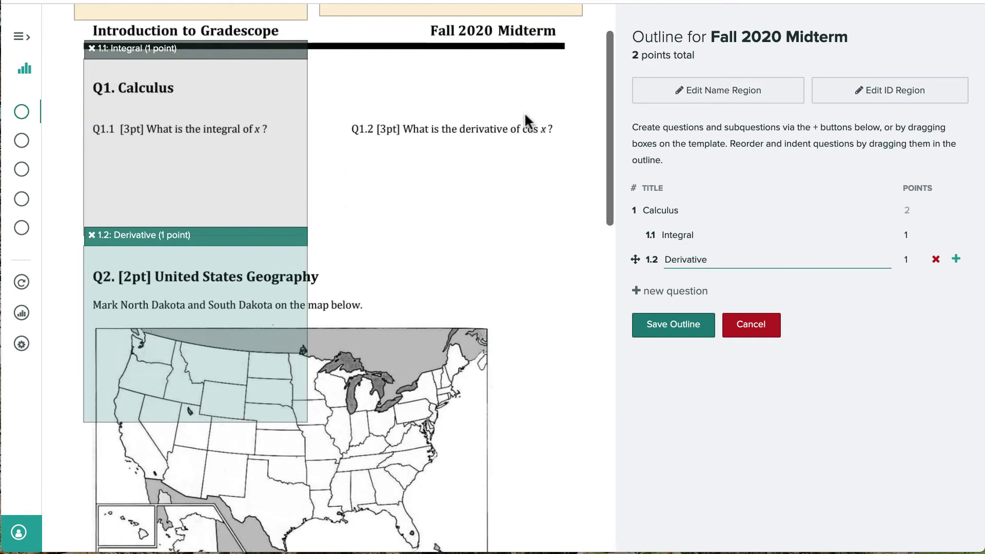
pyautogui.moveTo(213, 241); pyautogui.dragTo(461, 61)
pyautogui.moveTo(548, 99); pyautogui.dragTo(584, 103)
pyautogui.scroll(-1, 568, 112)
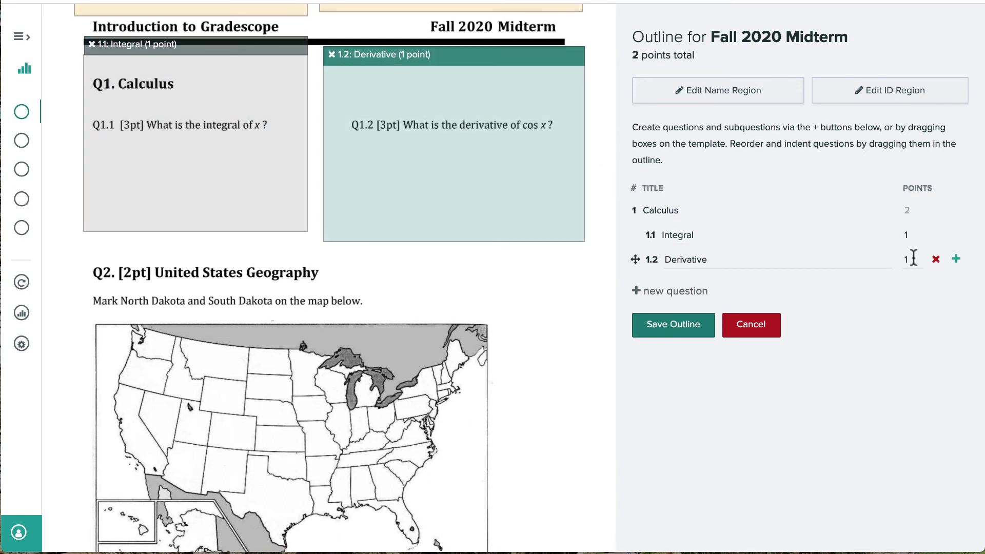
# Change the Derivative and Integral subquestions from 1 to 3 points each
pyautogui.click(914, 257)
pyautogui.press('BackSpace')
pyautogui.write('3')
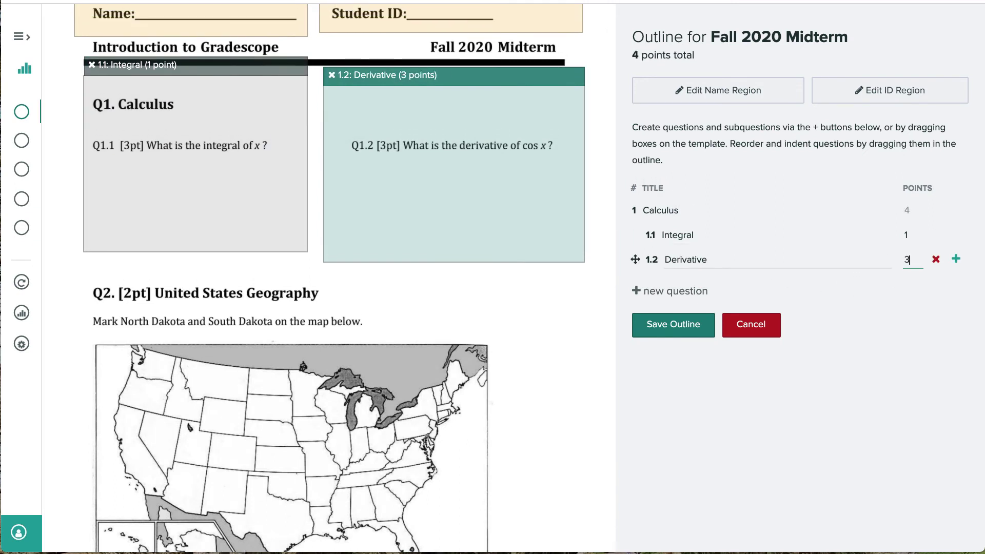
pyautogui.click(908, 235)
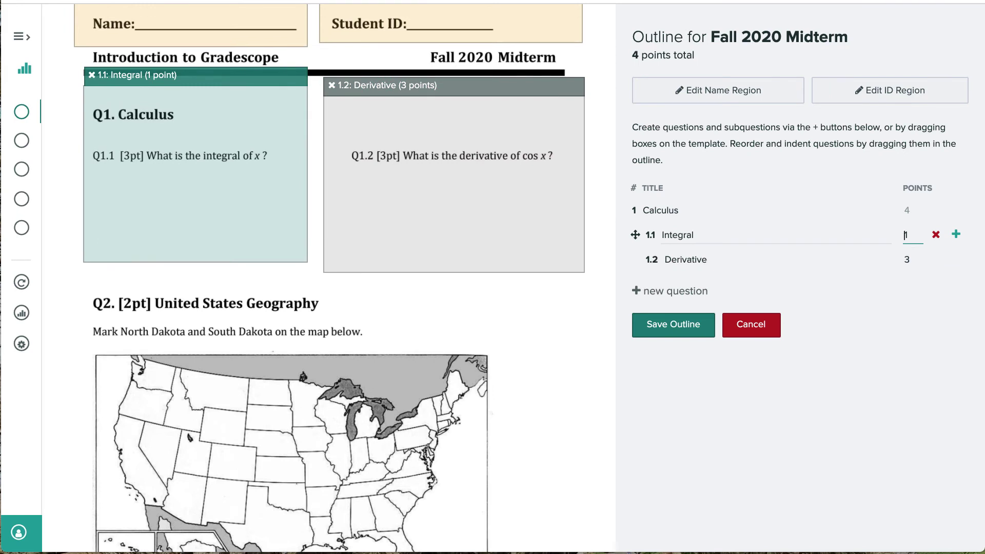
pyautogui.press('BackSpace')
pyautogui.write('3')
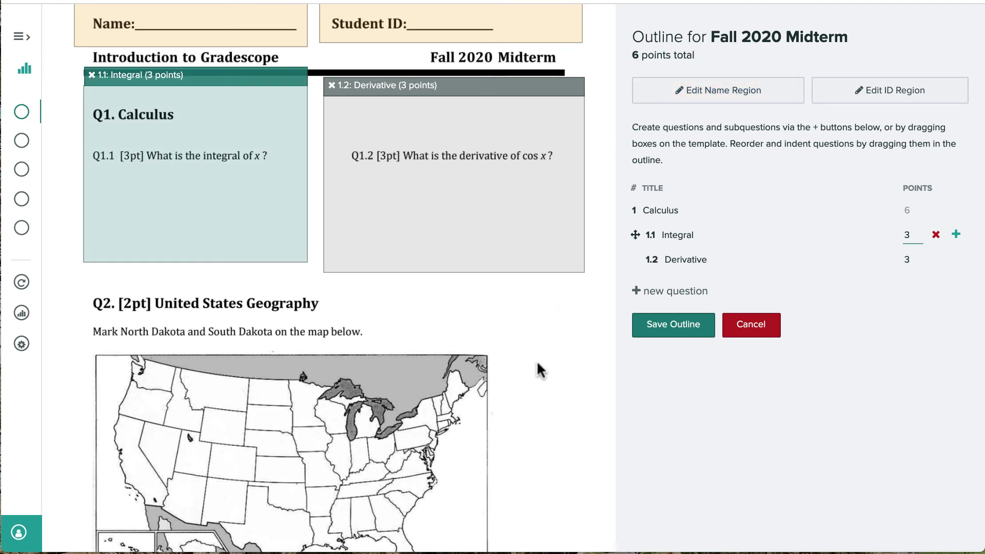
pyautogui.scroll(-4, 539, 363)
# Draw question regions around the Geography map, Chemistry Q3.1 and Q3.2
pyautogui.moveTo(87, 107); pyautogui.dragTo(561, 444)
pyautogui.scroll(-10, 385, 301)
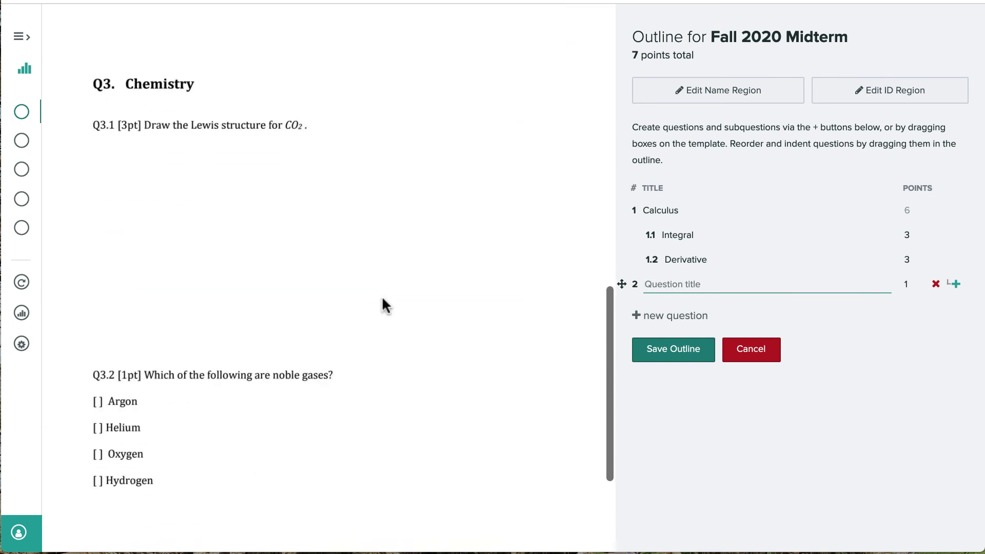
pyautogui.moveTo(78, 110); pyautogui.dragTo(187, 170)
pyautogui.moveTo(472, 311); pyautogui.dragTo(473, 310)
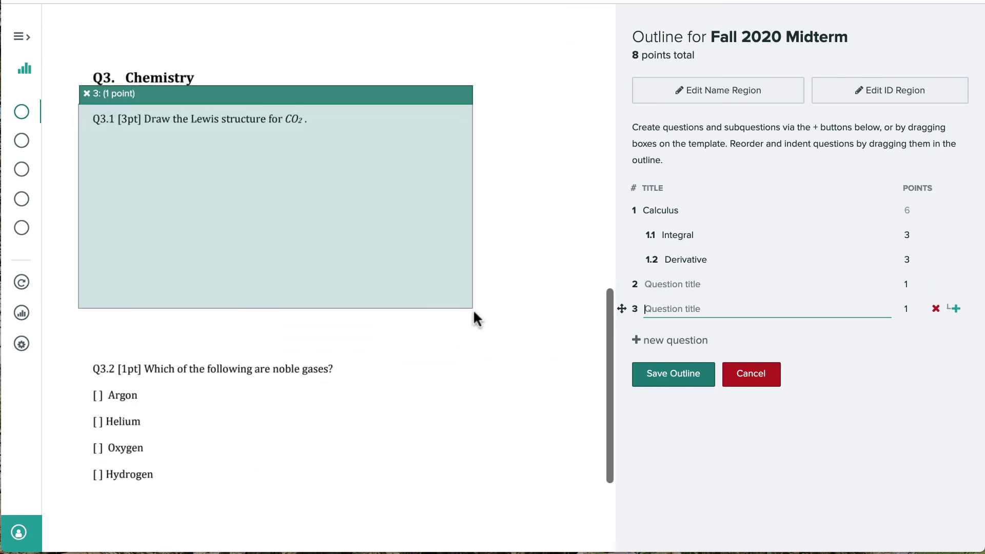
pyautogui.moveTo(76, 312); pyautogui.dragTo(469, 486)
pyautogui.scroll(15, 474, 214)
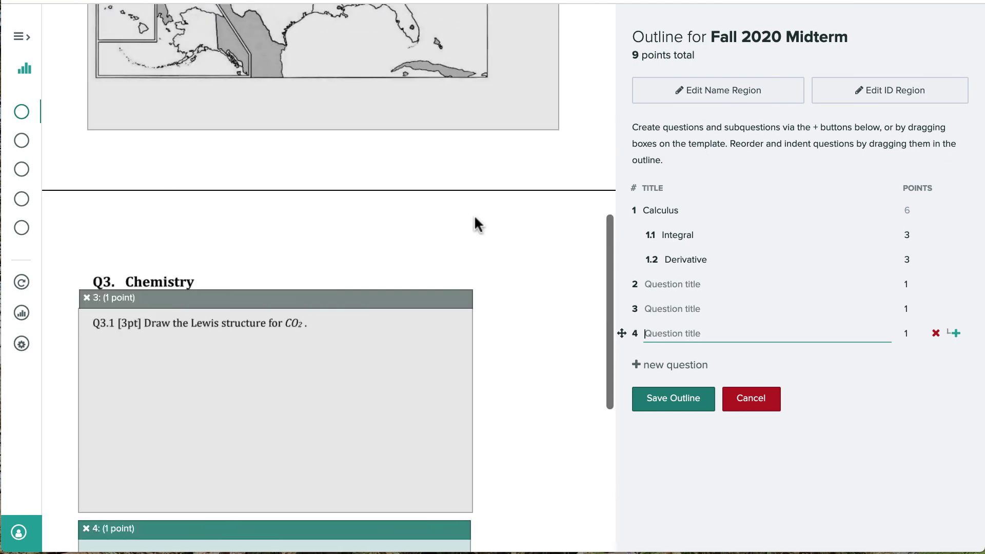
# Title question 2 'Geography' and set its points to 2
pyautogui.click(707, 284)
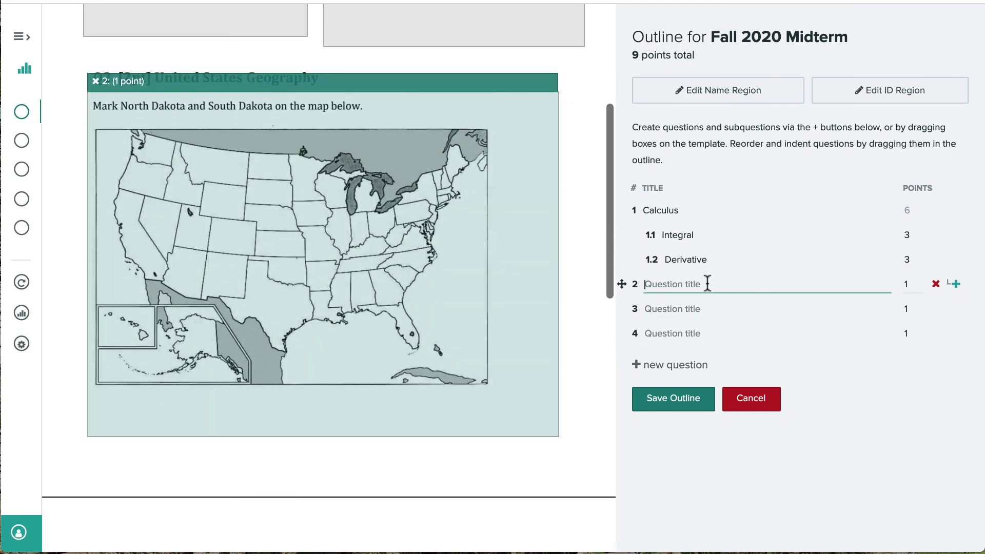
pyautogui.write('Geography')
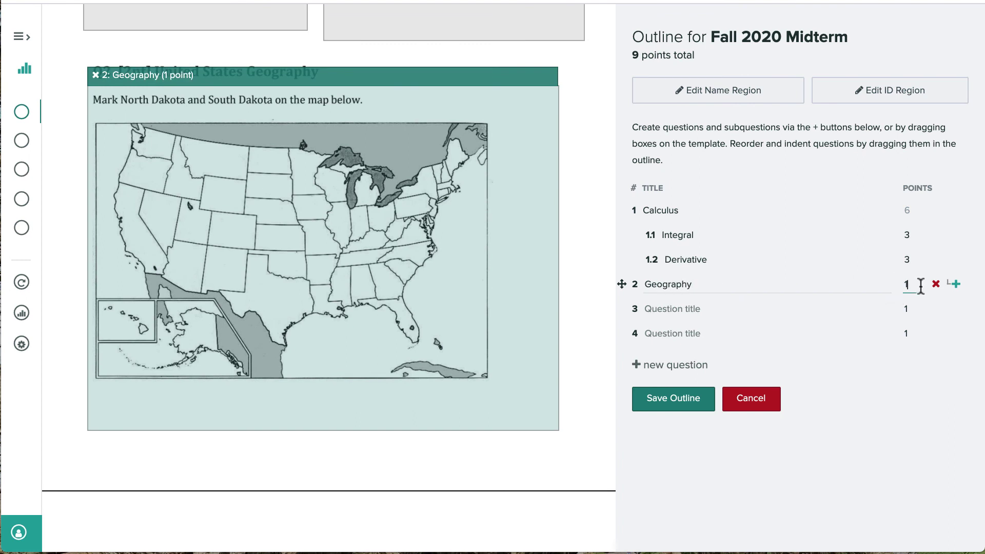
pyautogui.click(921, 286)
pyautogui.press('BackSpace')
# Give Geography 2 points and nest question 4 under question 3 as a subquestion
pyautogui.write('2')
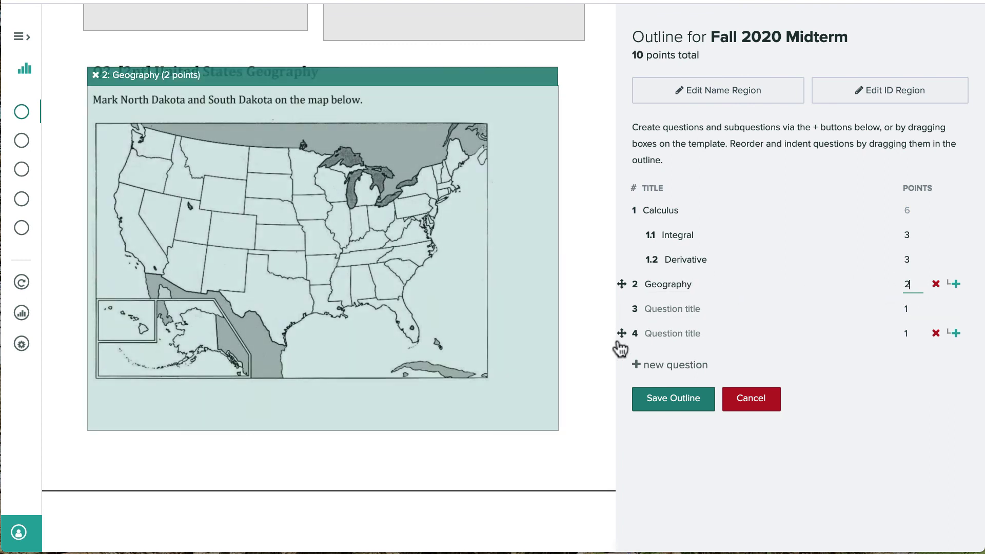
pyautogui.click(621, 332)
pyautogui.moveTo(618, 333); pyautogui.dragTo(650, 337)
# Title question 3 Chemistry with parts 3.1 Lewis Structure and 3.2 Noble gases, then save the outline
pyautogui.click(681, 311)
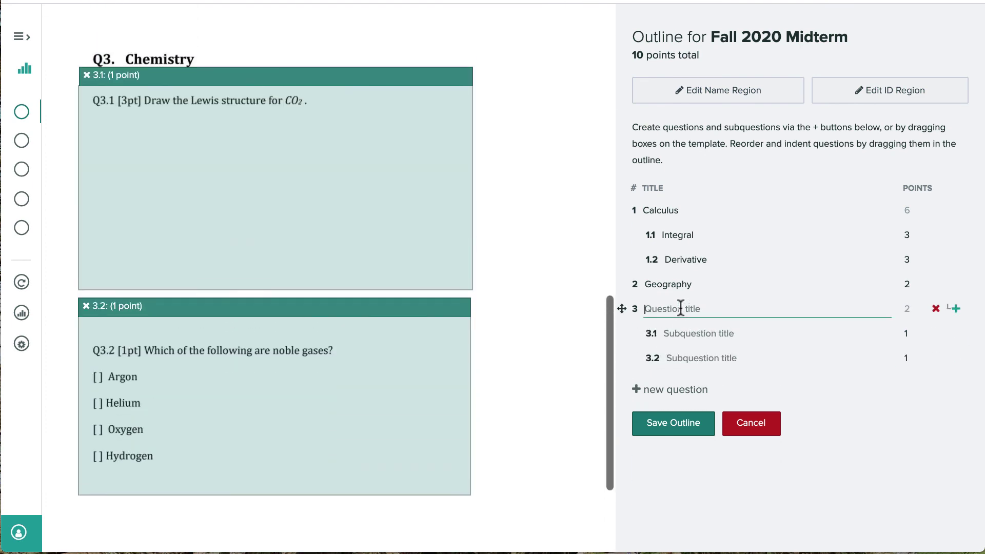
pyautogui.write('Chemistry')
pyautogui.click(696, 331)
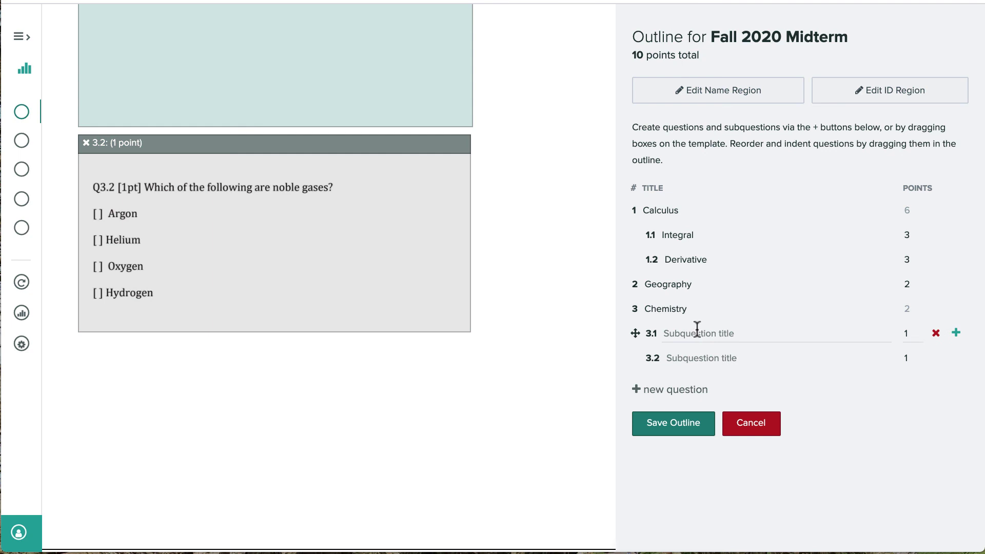
pyautogui.write('Lewis Structure')
pyautogui.click(701, 358)
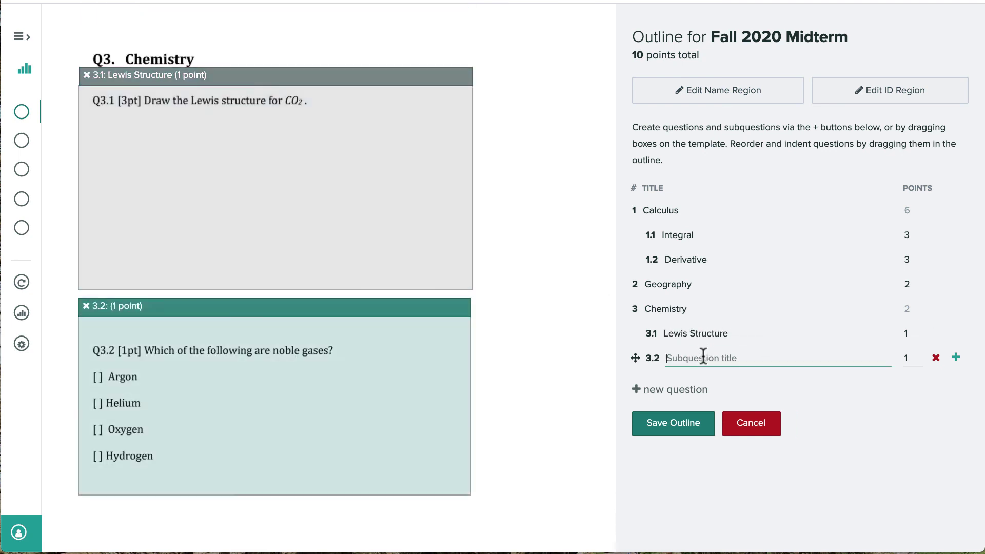
pyautogui.write('Noble gases')
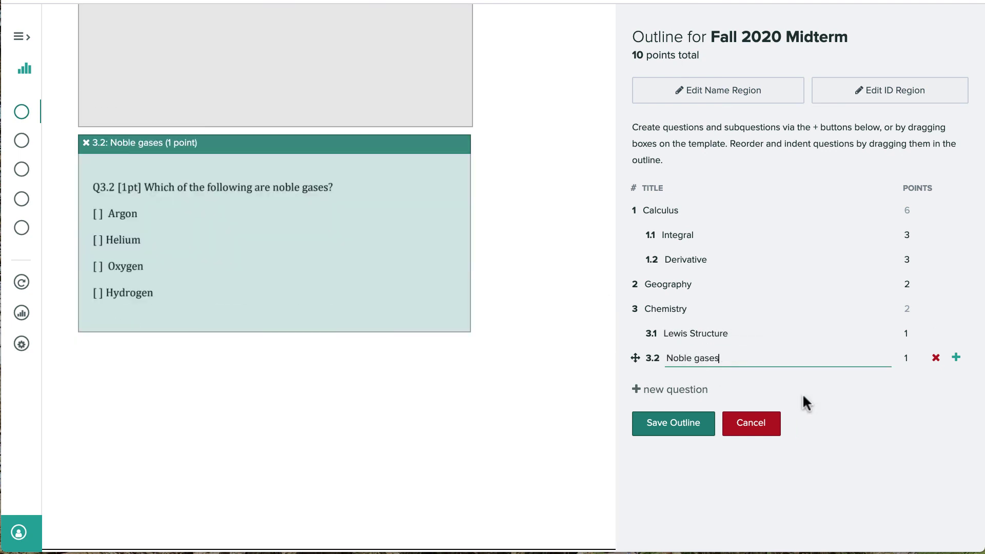
pyautogui.click(667, 425)
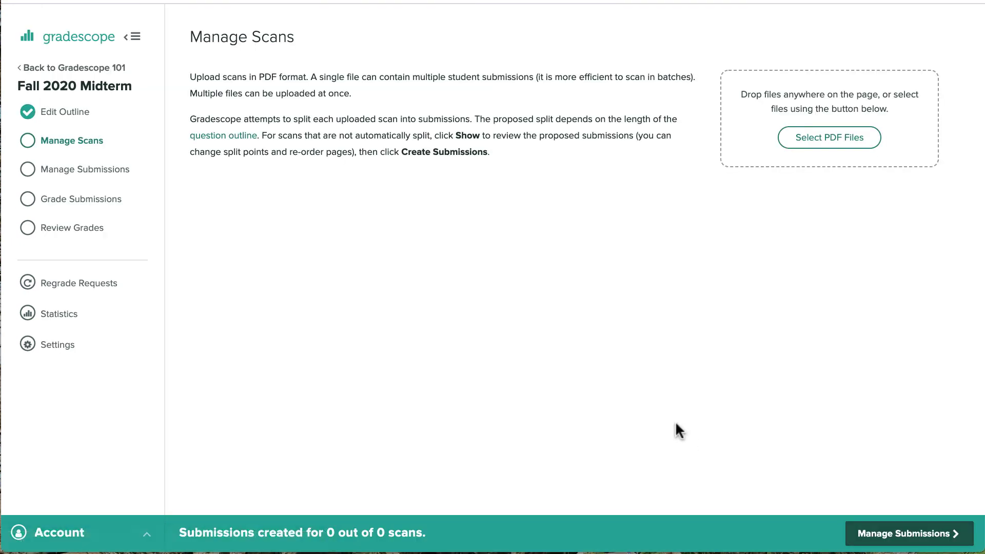